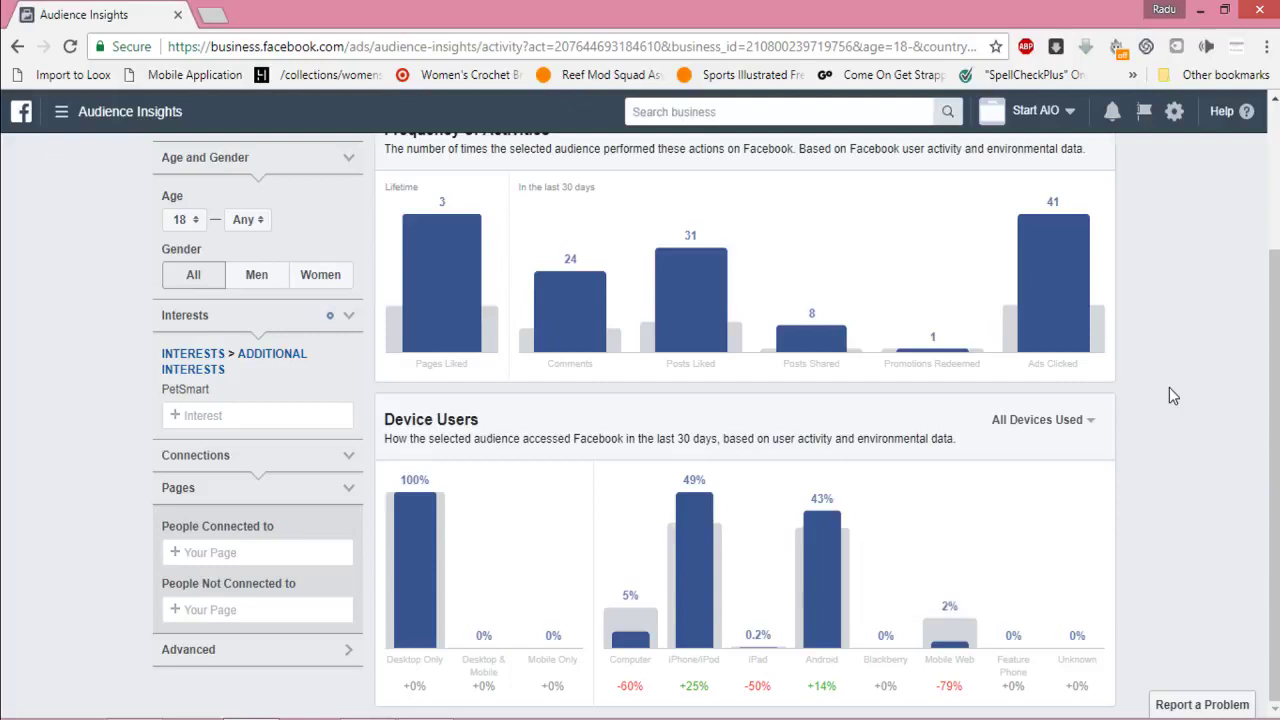
Step: Examine the PetSmart audience's activity frequency and device usage charts against all Facebook users
mouse_move(436, 570)
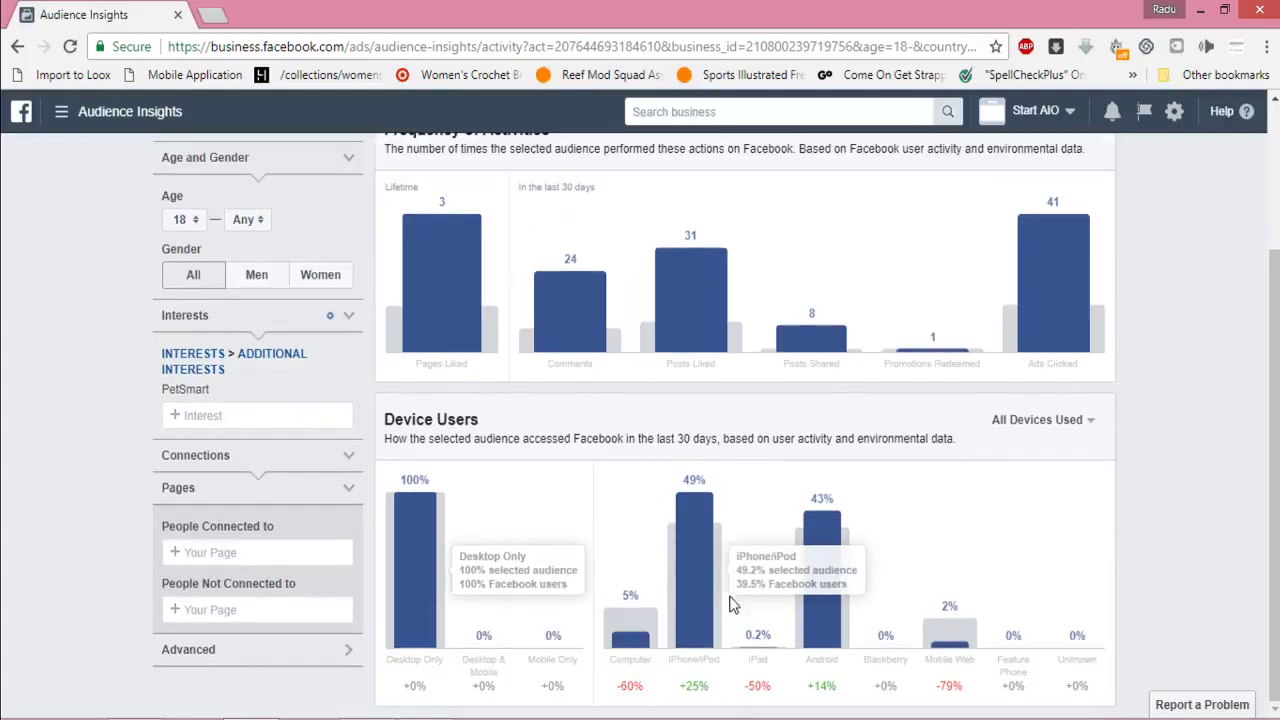
scroll(949, 562, "down", 1)
scroll(1248, 484, "up", 1)
scroll(1248, 484, "up", 1)
scroll(1248, 484, "down", 1)
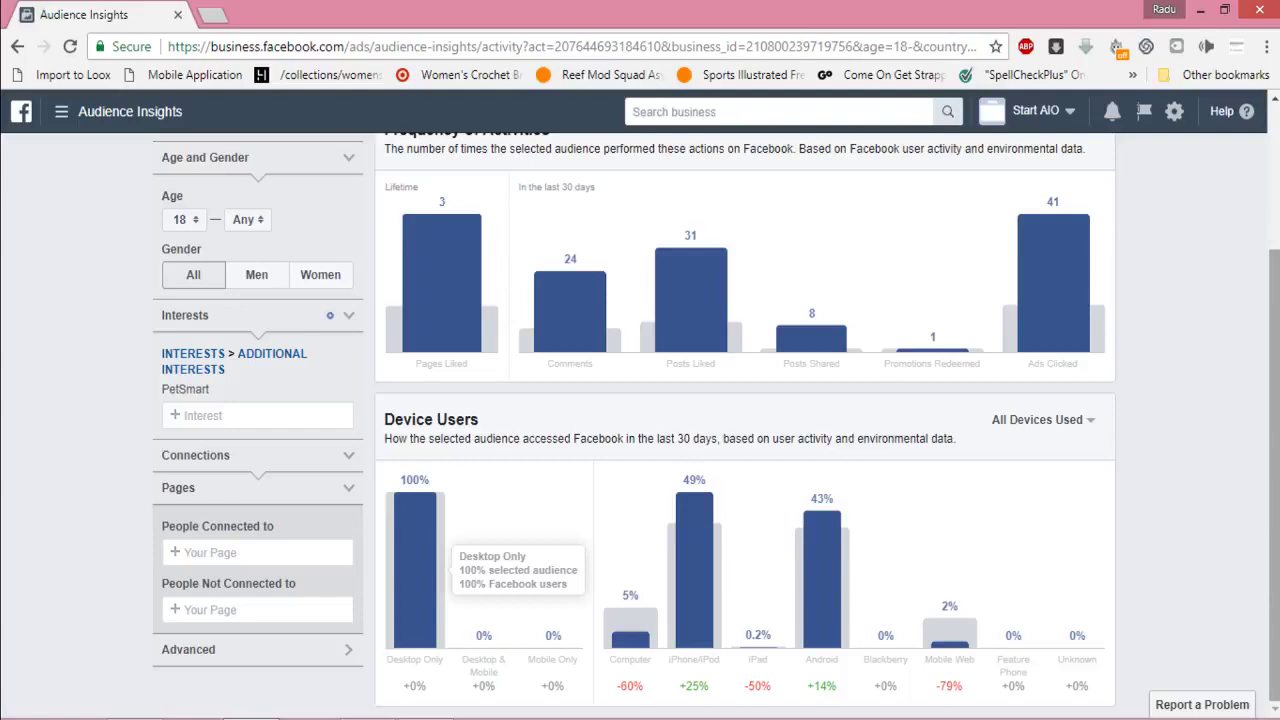
scroll(1246, 289, "up", 2)
scroll(1246, 289, "down", 2)
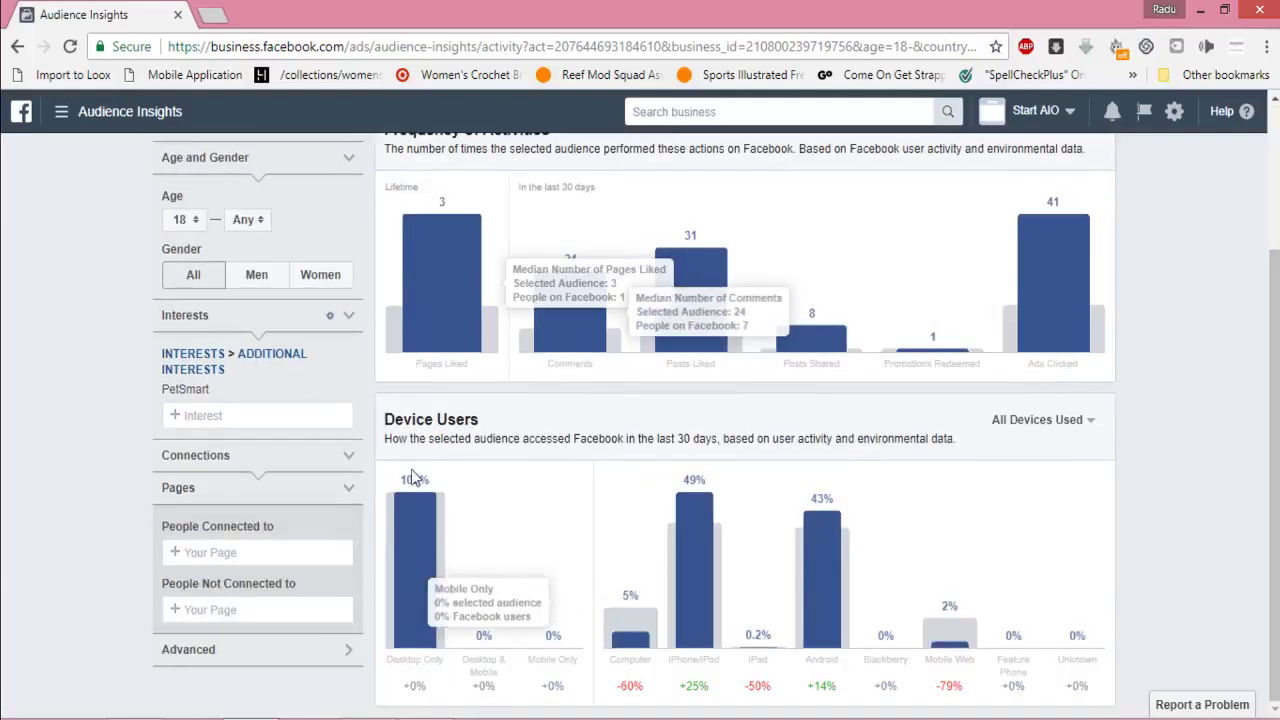
scroll(716, 413, "up", 2)
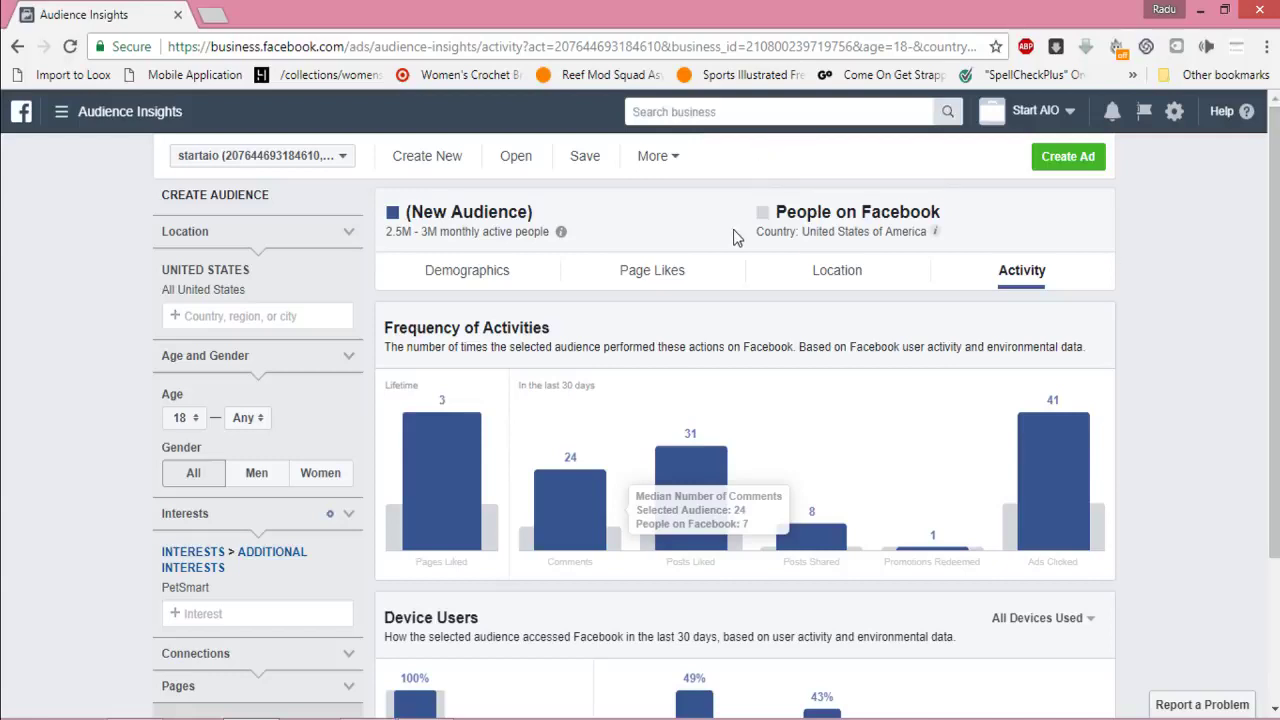
Step: View the PetSmart audience's page likes and check the pet store list in the Word document conci against them
left_click(673, 284)
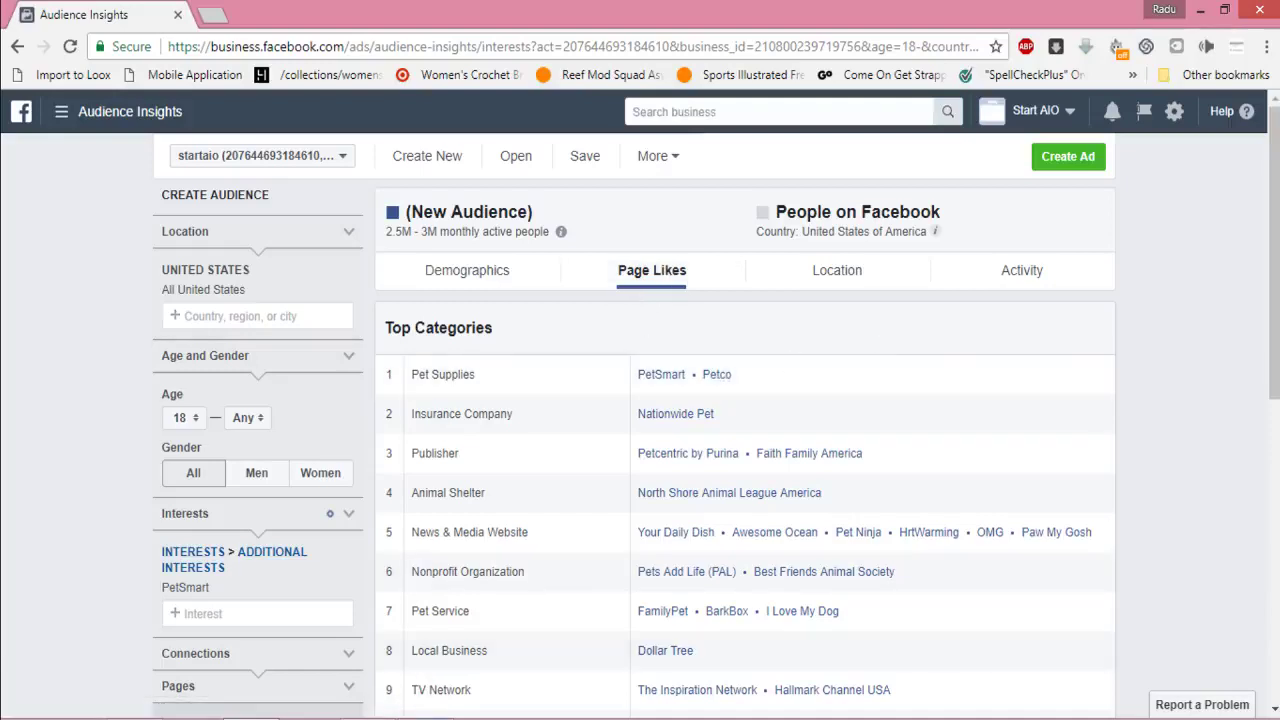
left_click(420, 716)
left_click(437, 279)
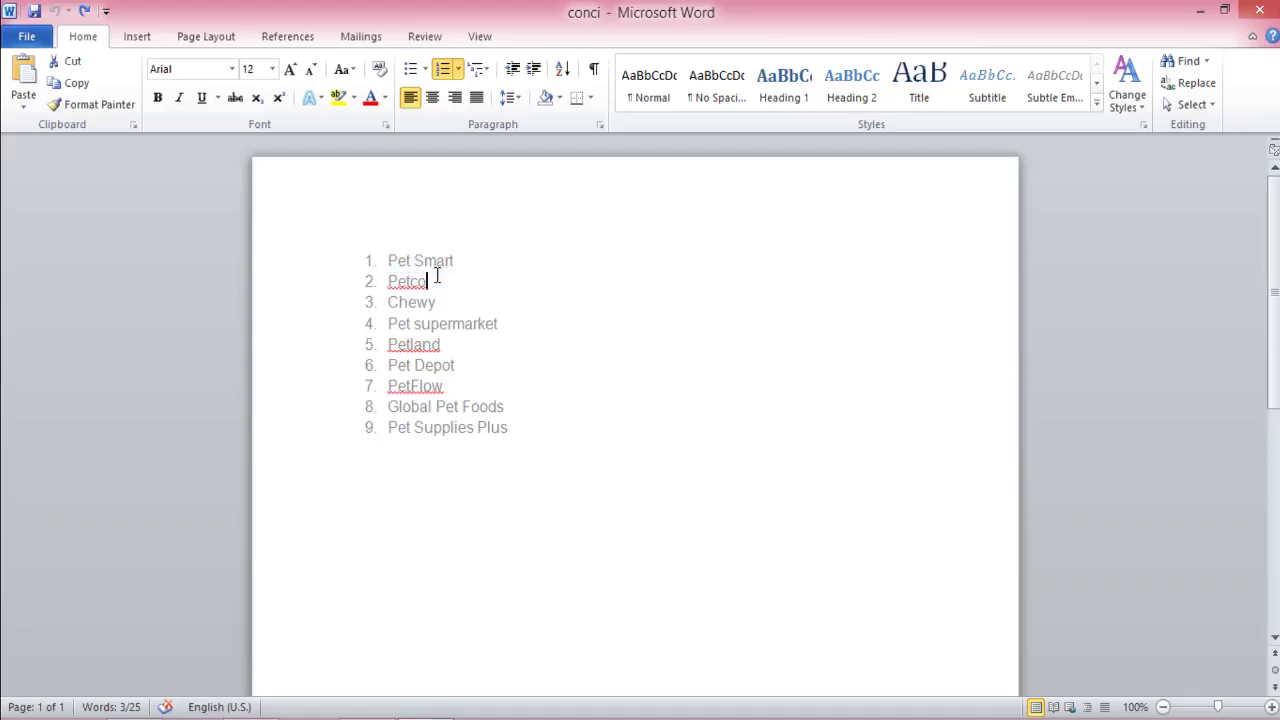
key("alt+Tab")
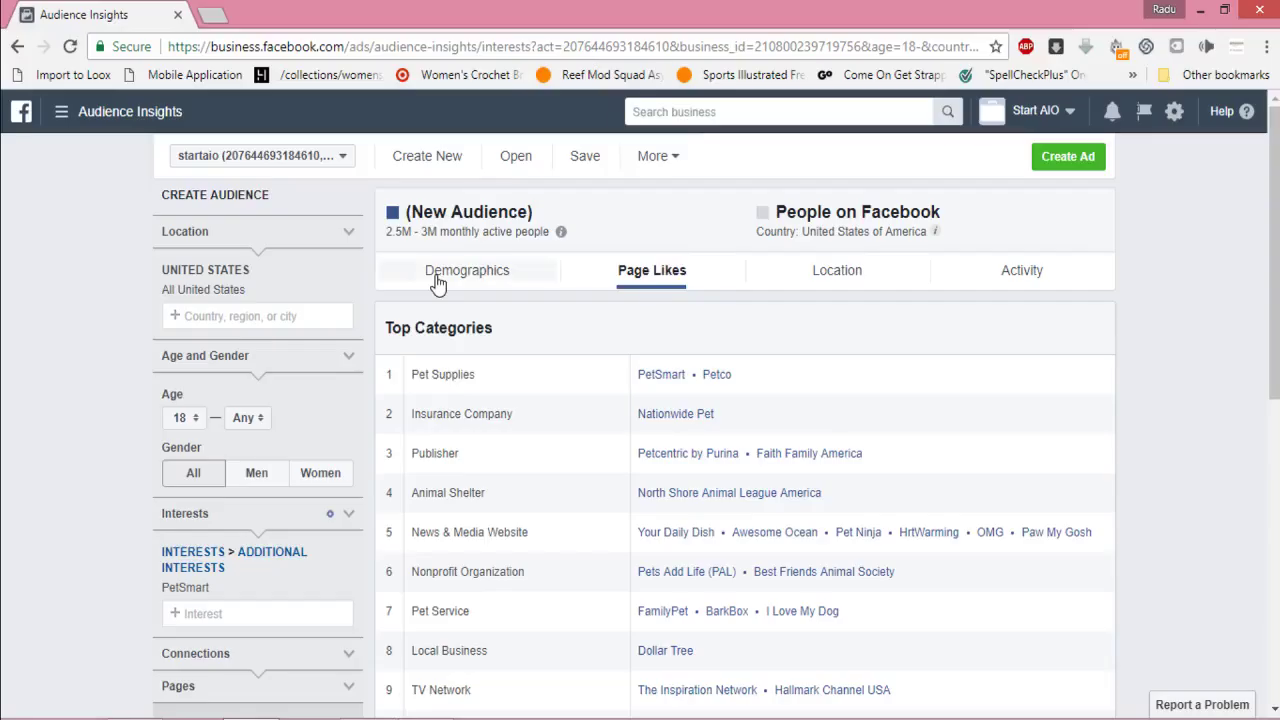
key("alt+Tab")
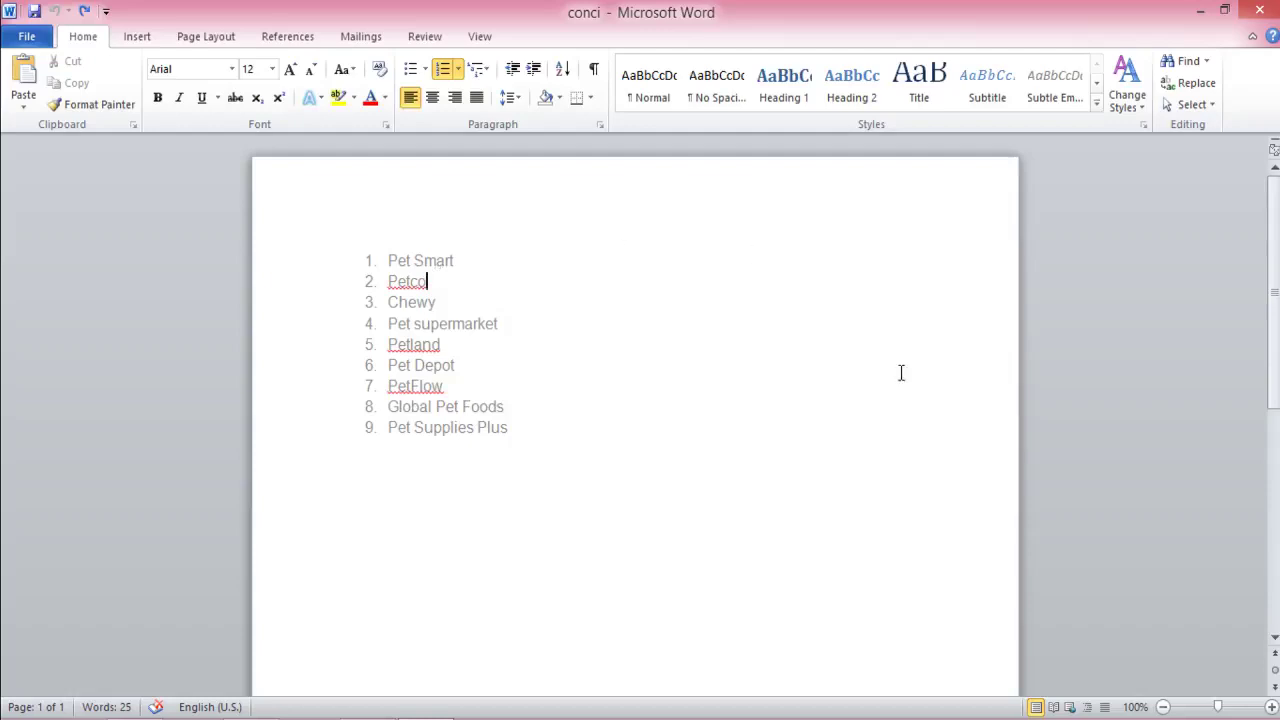
key("alt+Tab")
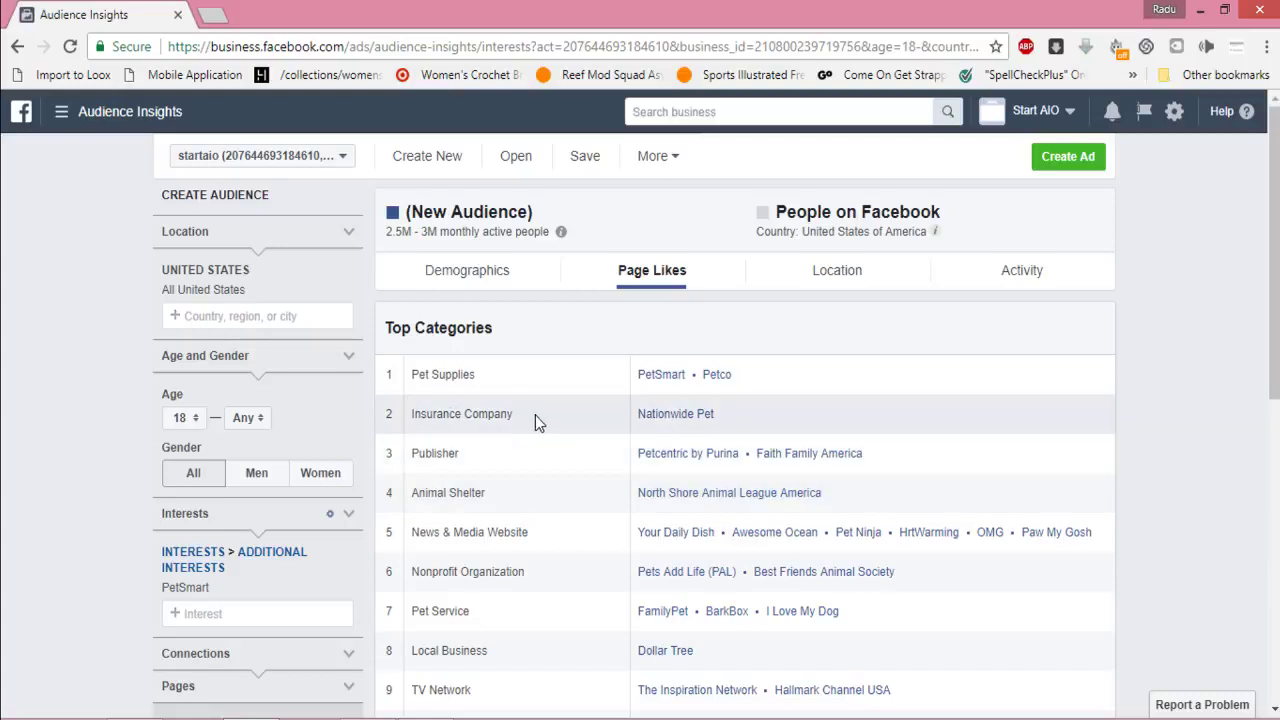
Step: Open the Nationwide Pet page in a separate browser tab, look at it, and return to review the audience's top categories
right_click(695, 425)
left_click(730, 437)
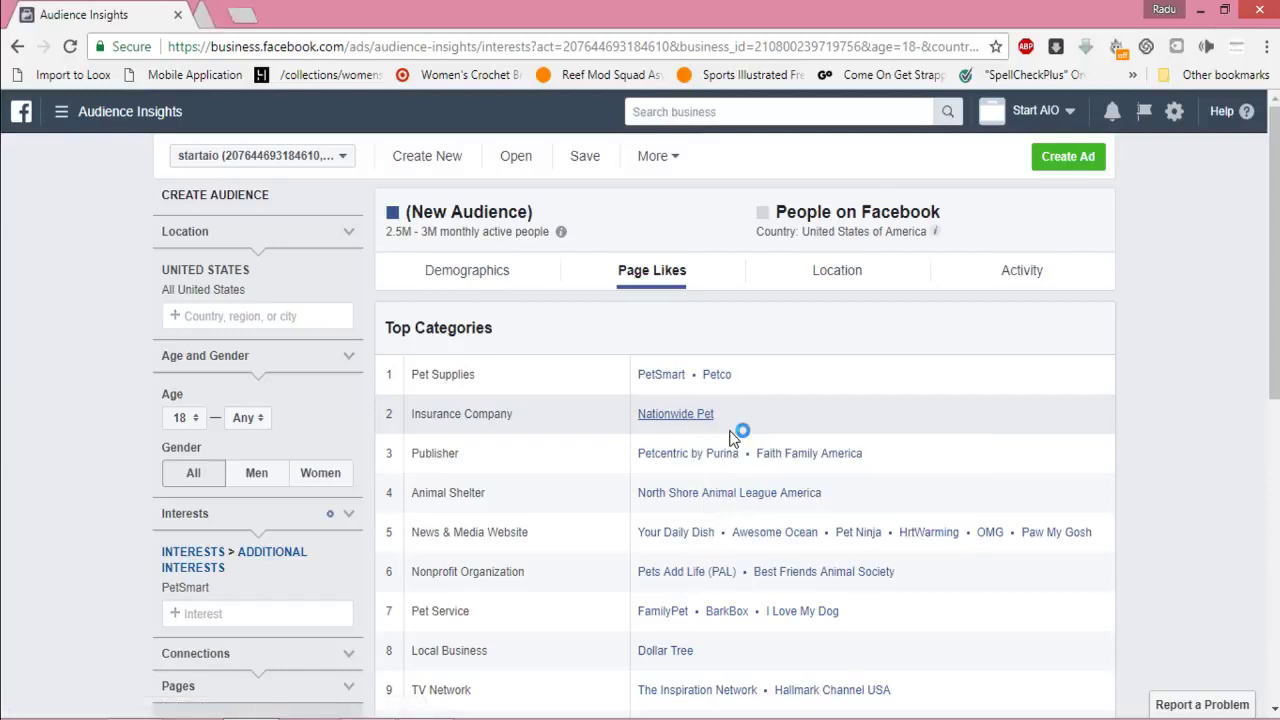
left_click(308, 10)
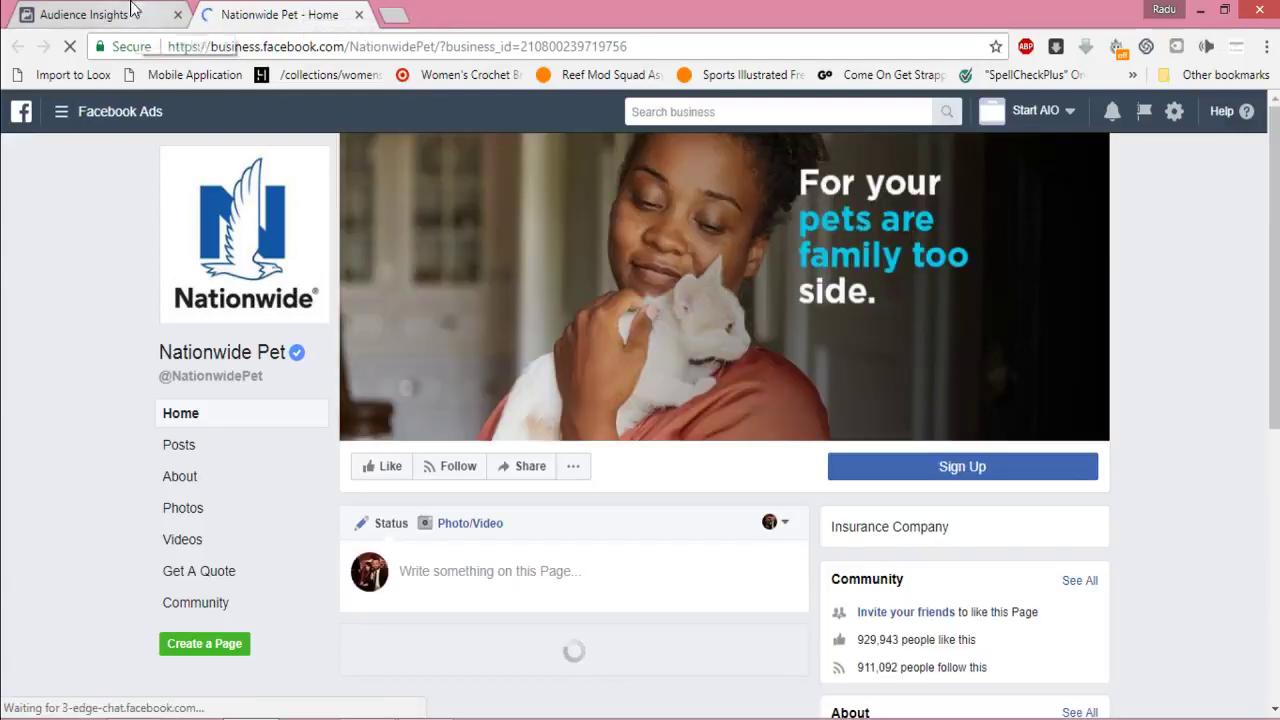
left_click(80, 10)
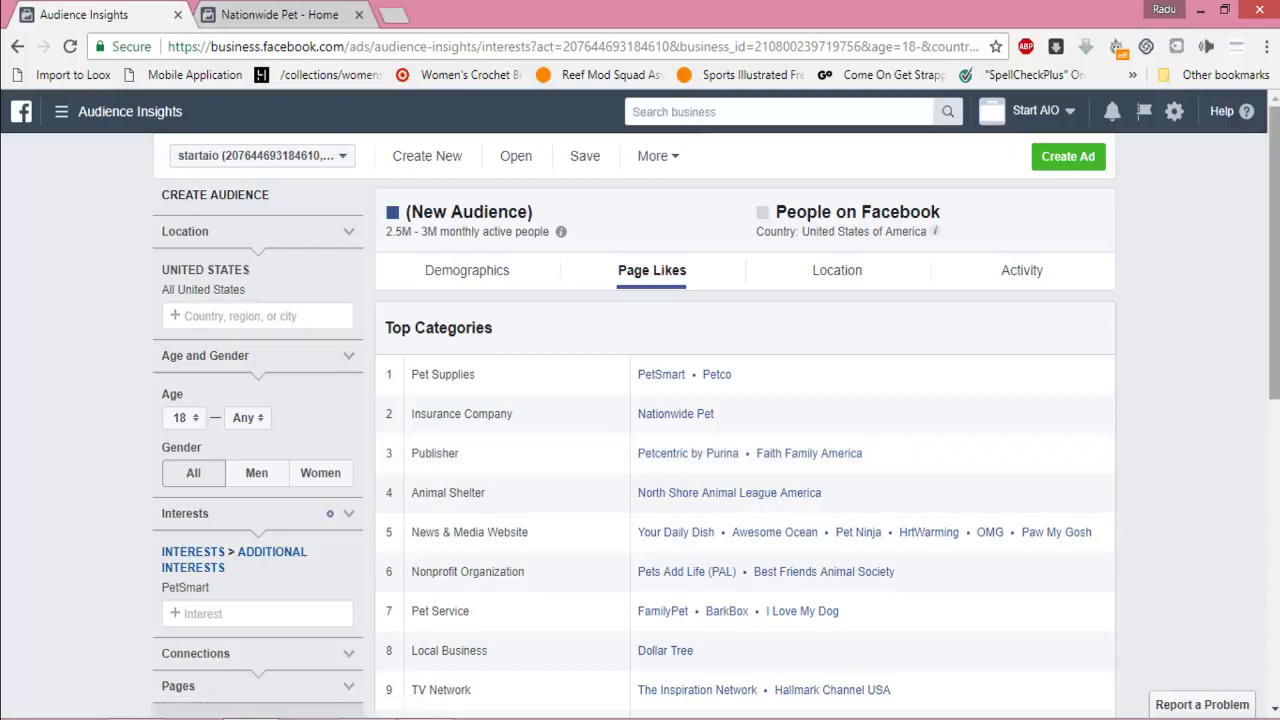
scroll(716, 413, "down", 1)
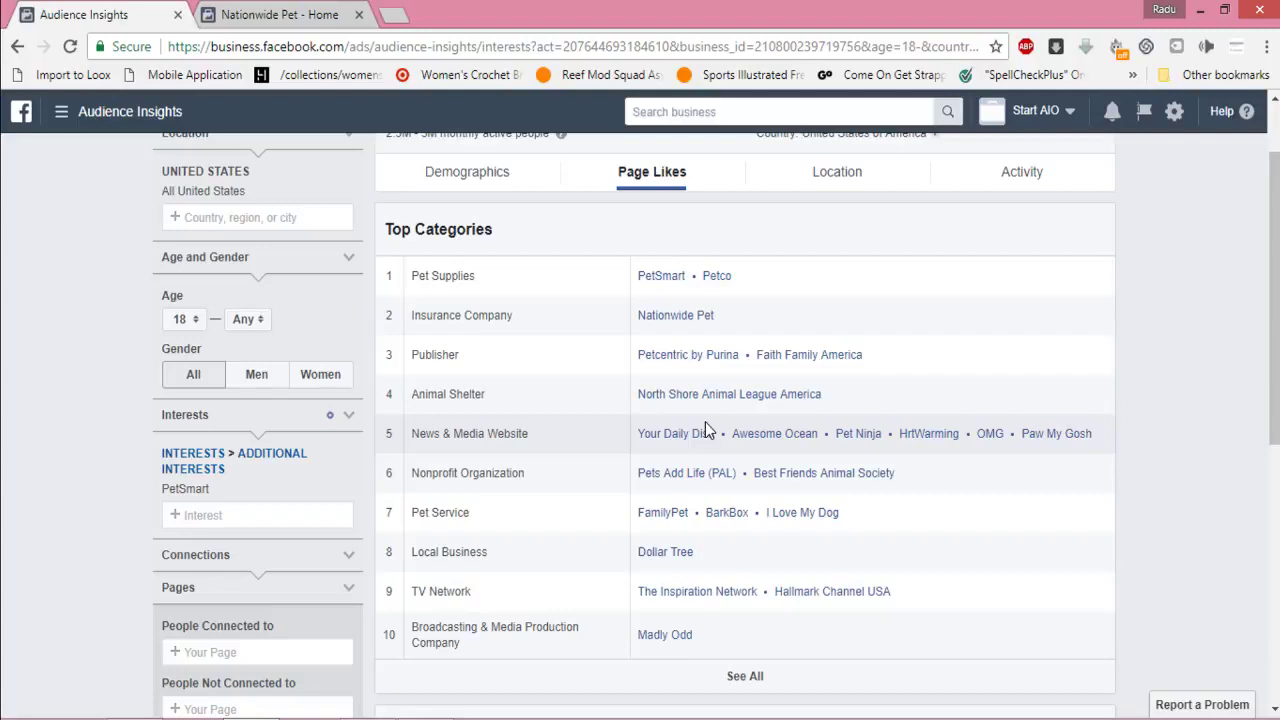
scroll(705, 422, "up", 1)
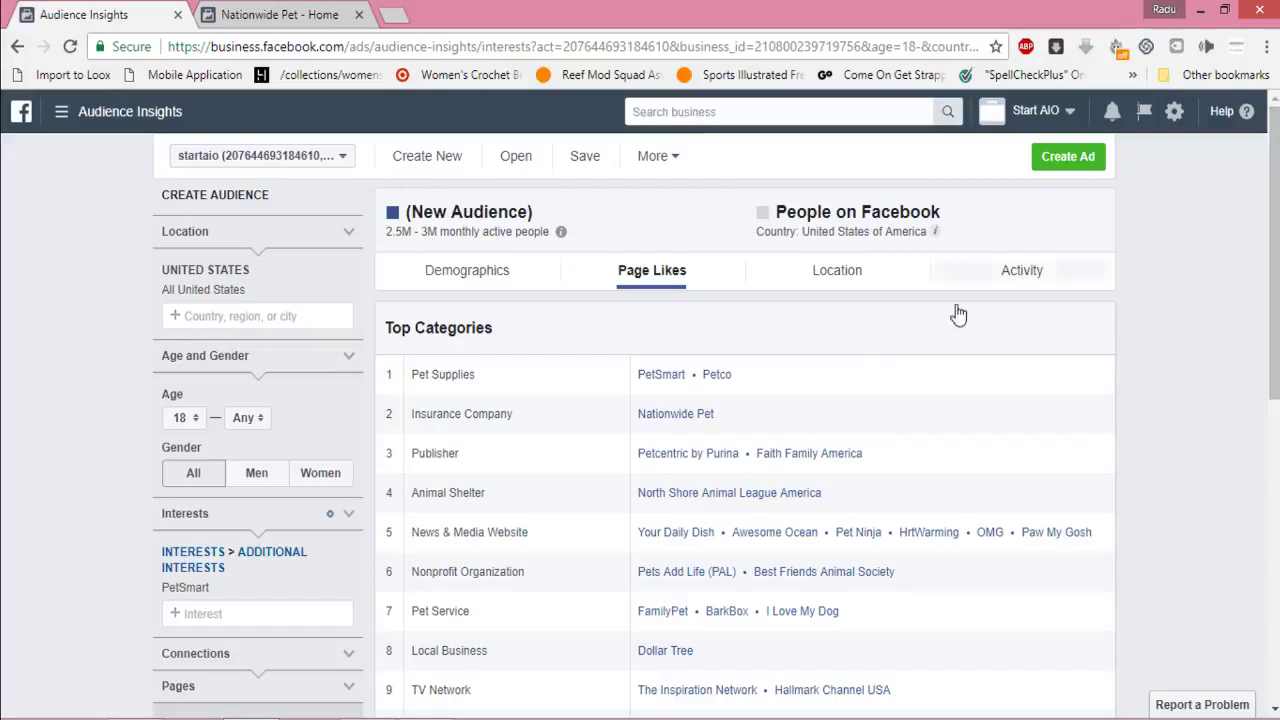
Step: Copy the second store name, Petco, from the Word list and switch back to Audience Insights
key("alt+Tab")
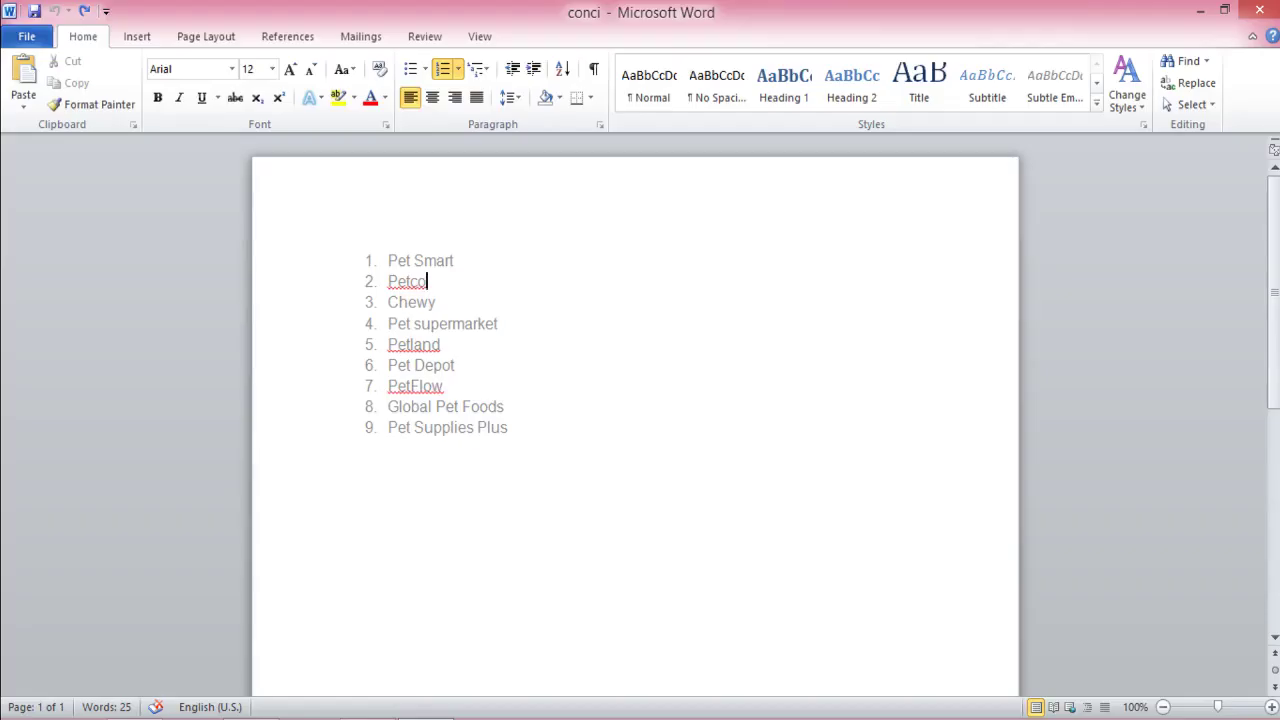
key("alt+Tab")
key("alt+Tab")
left_click_drag(428, 283, 388, 284)
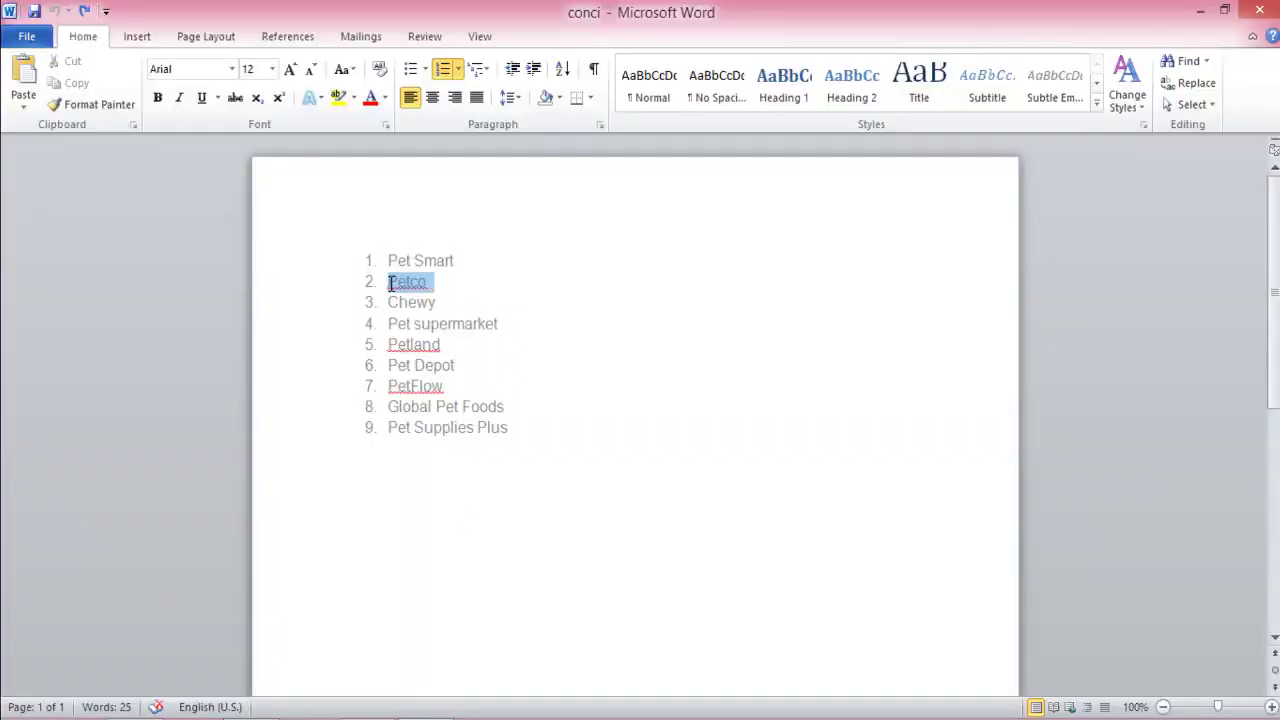
key("alt+Tab")
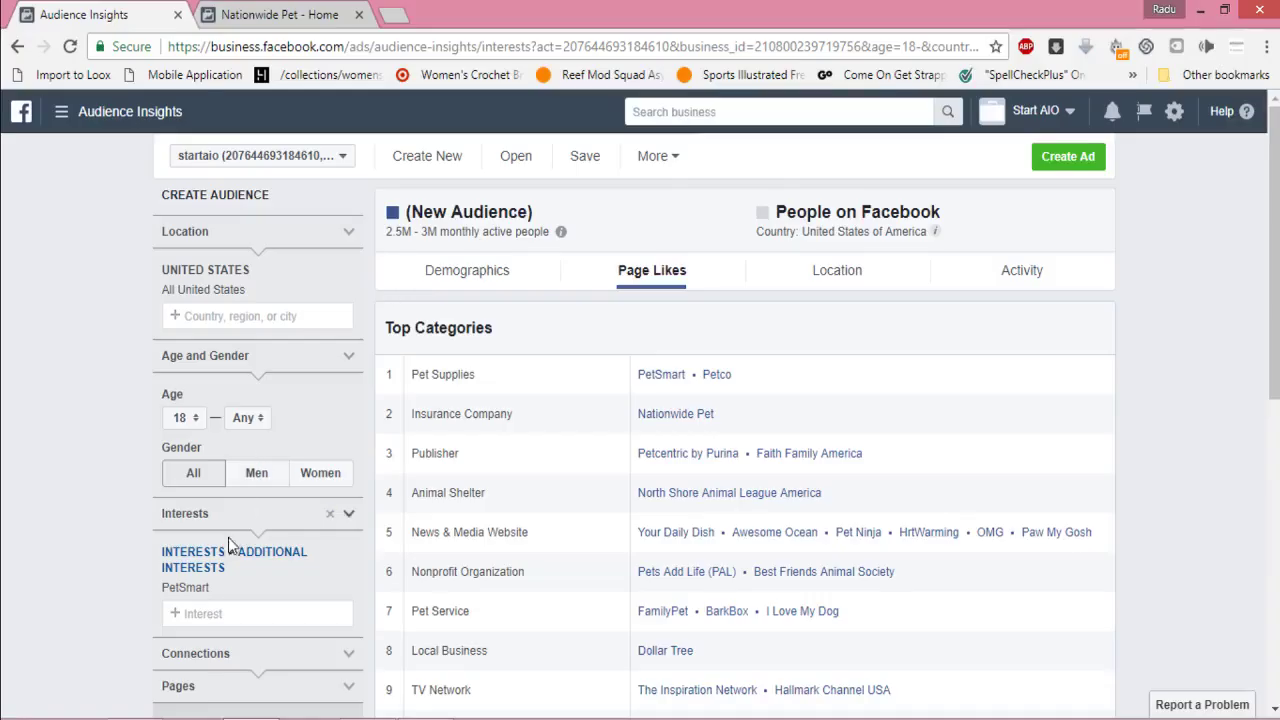
Step: Replace the PetSmart interest in the audience with the Petco local business interest
left_click(350, 589)
left_click(235, 560)
type("2.\tPetco")
key("BackSpace")
key("BackSpace")
key("BackSpace")
key("BackSpace")
key("BackSpace")
key("BackSpace")
key("BackSpace")
key("BackSpace")
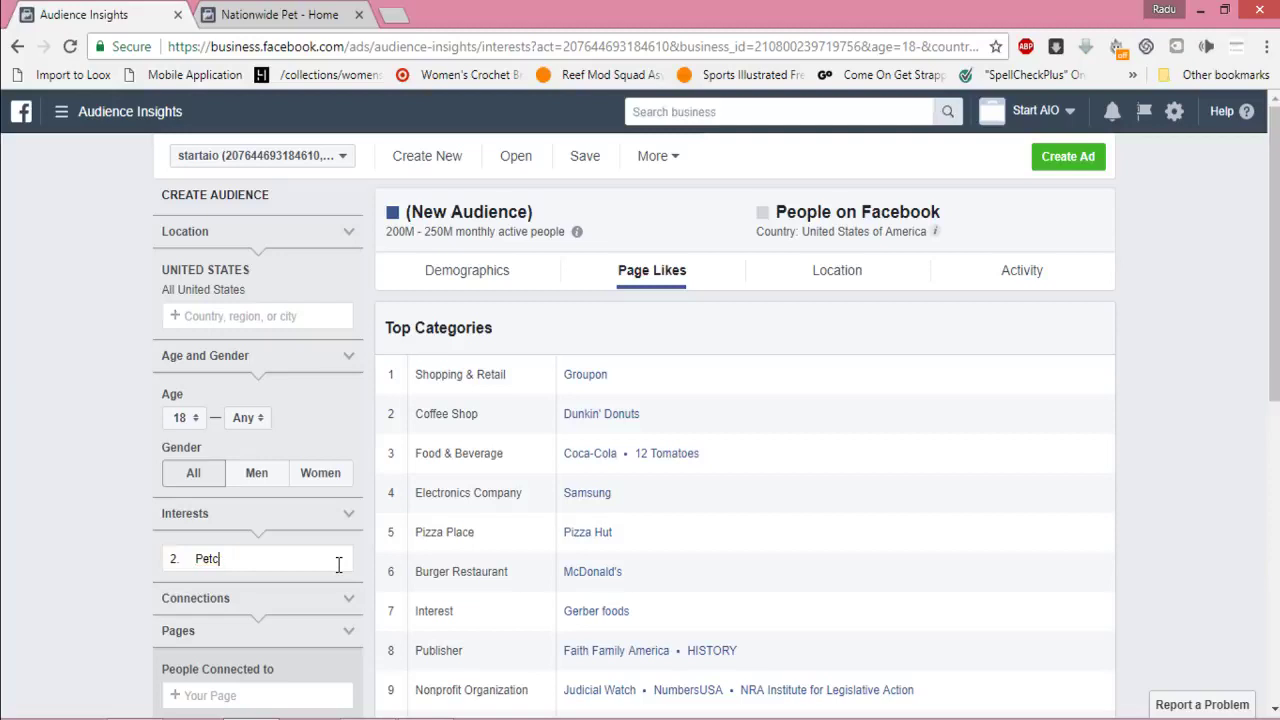
type("pent")
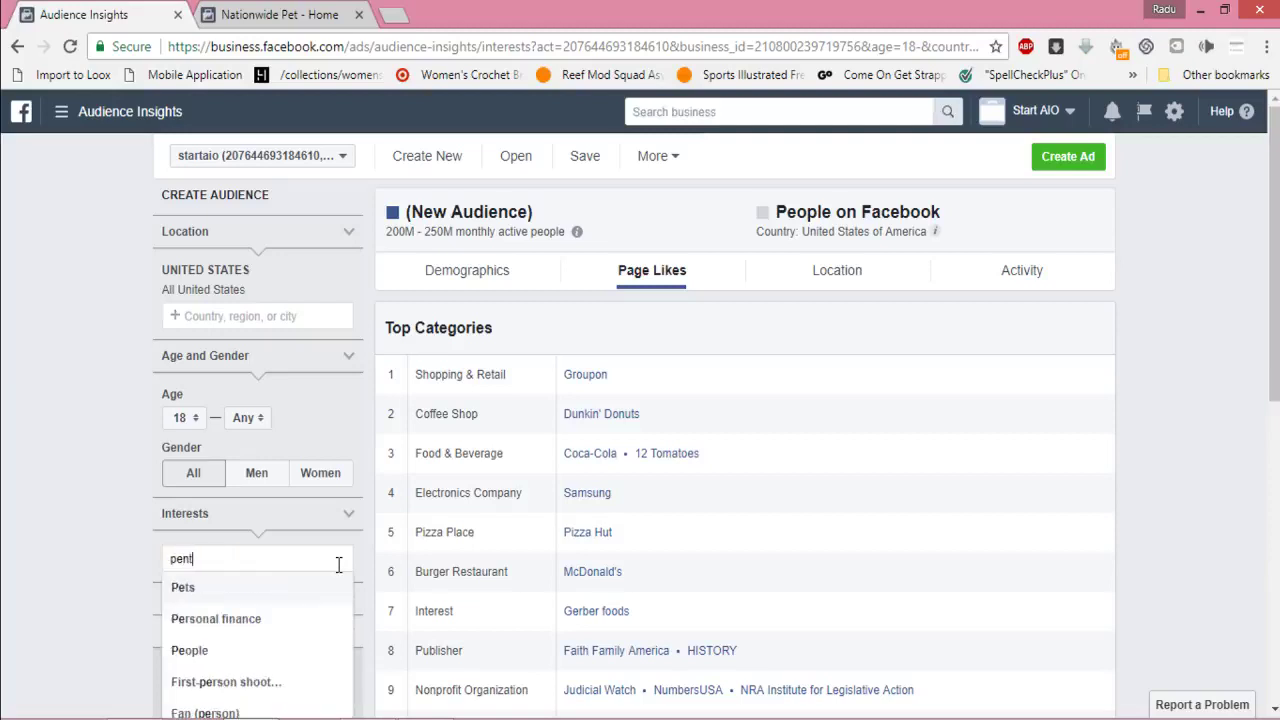
key("BackSpace")
key("BackSpace")
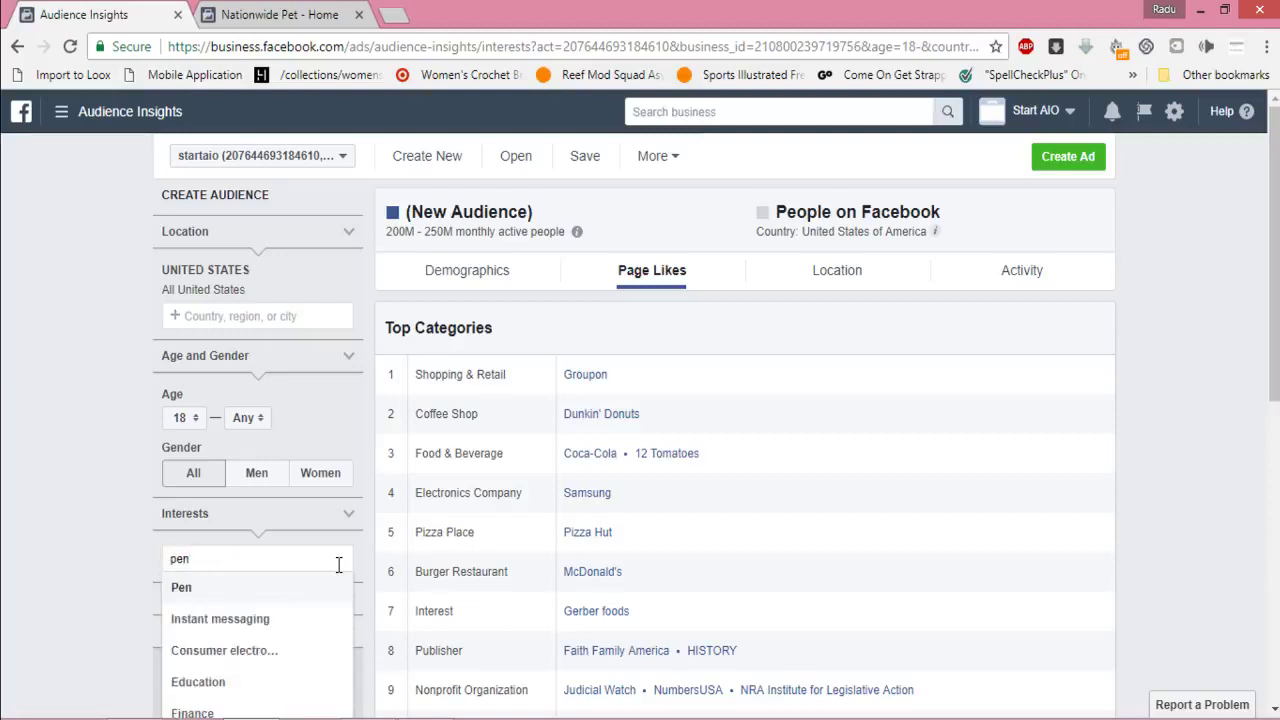
type("tco")
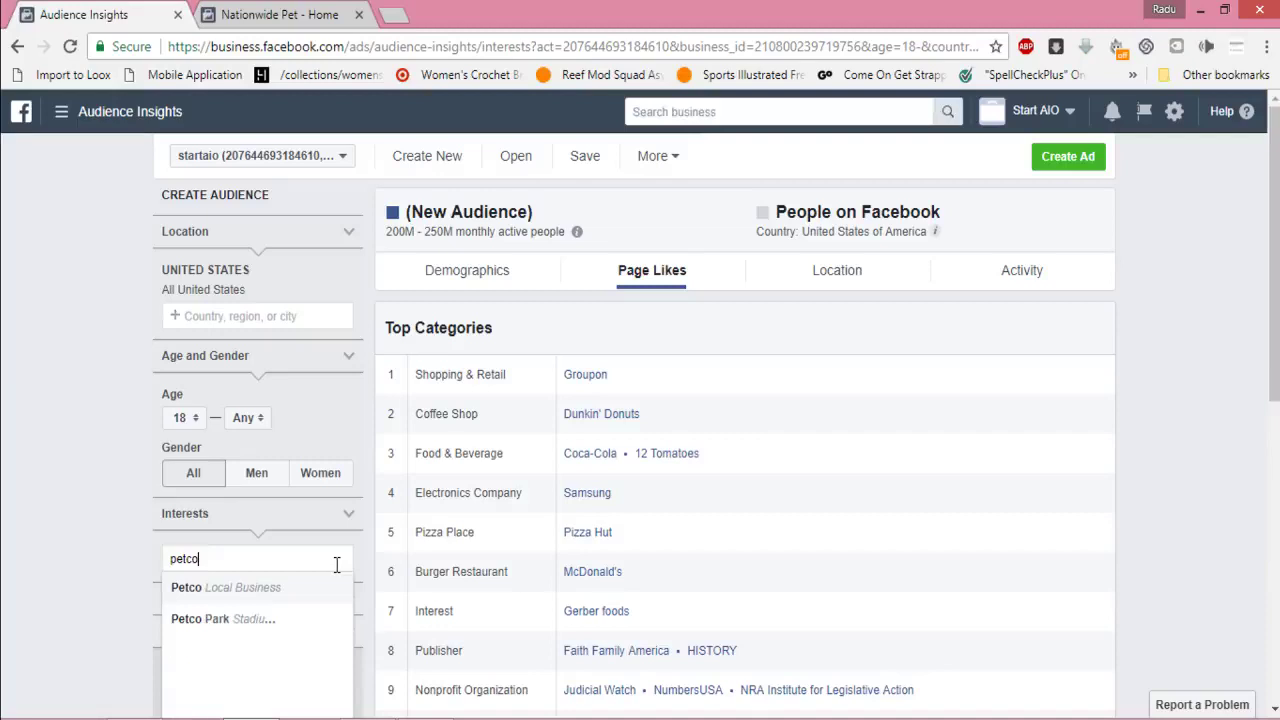
left_click(281, 590)
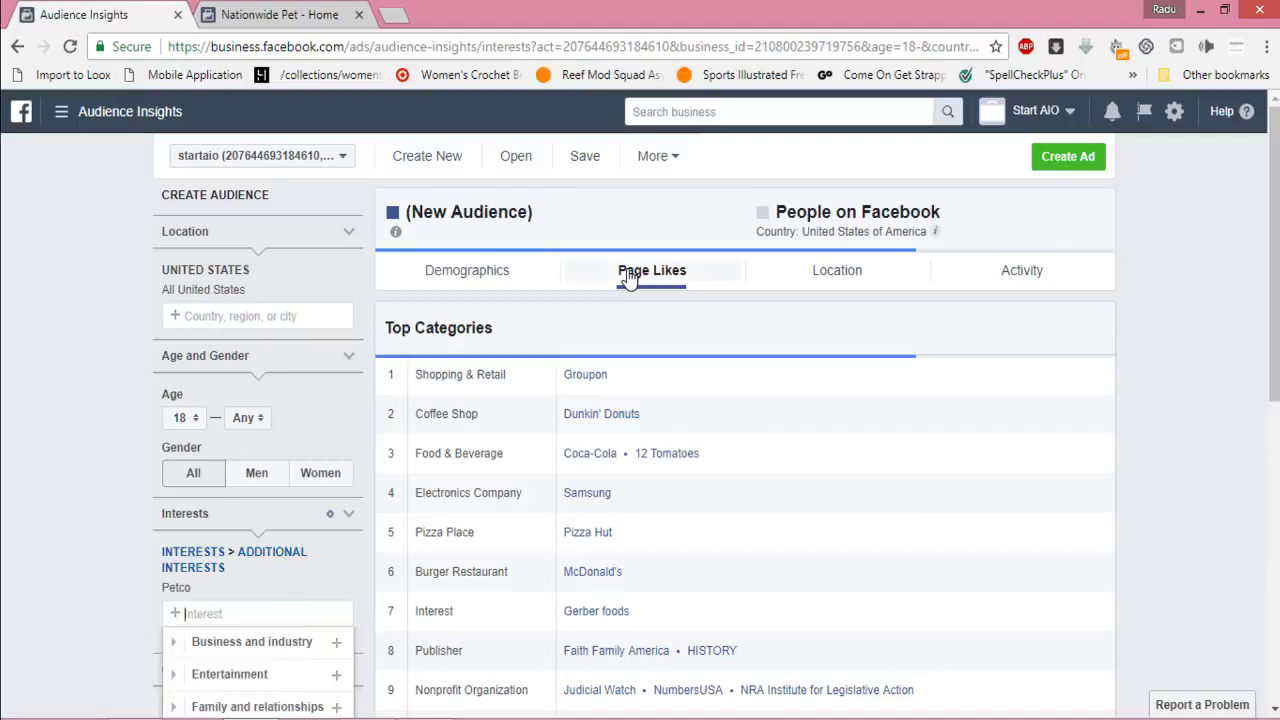
Step: Review the Petco audience's demographics, covering age and gender, relationship status, education level and job titles
left_click(504, 275)
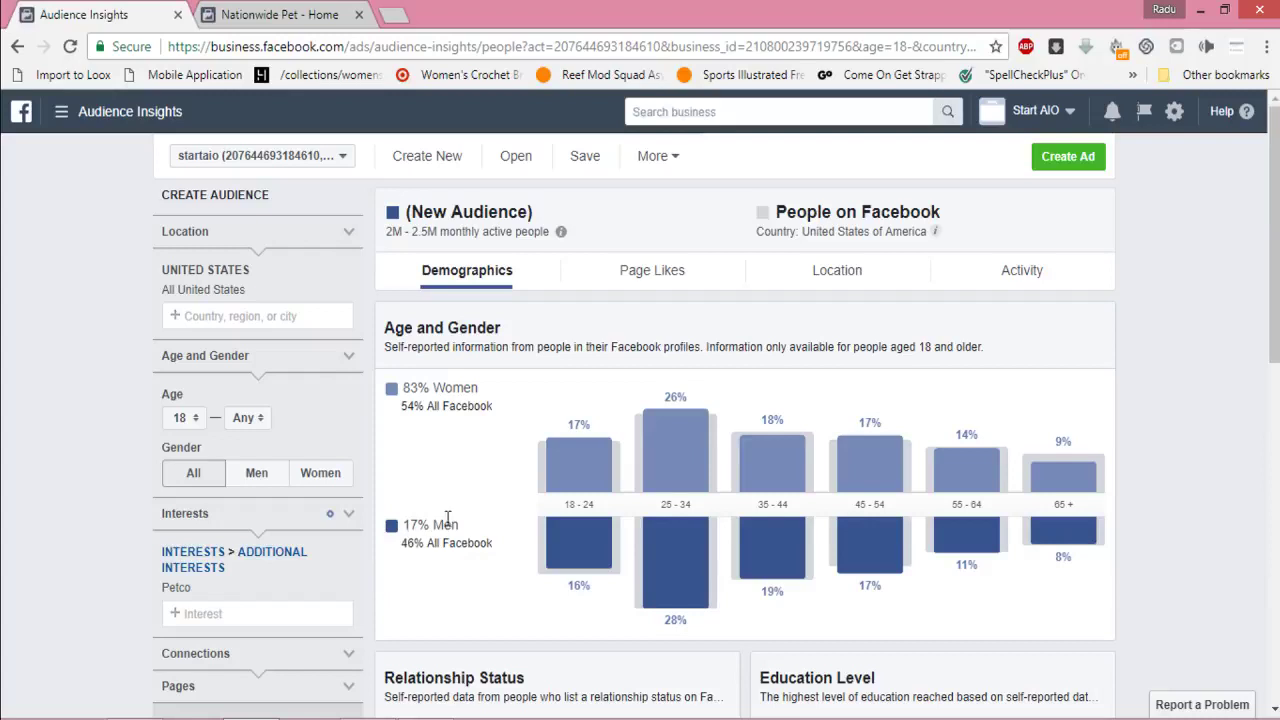
mouse_move(990, 448)
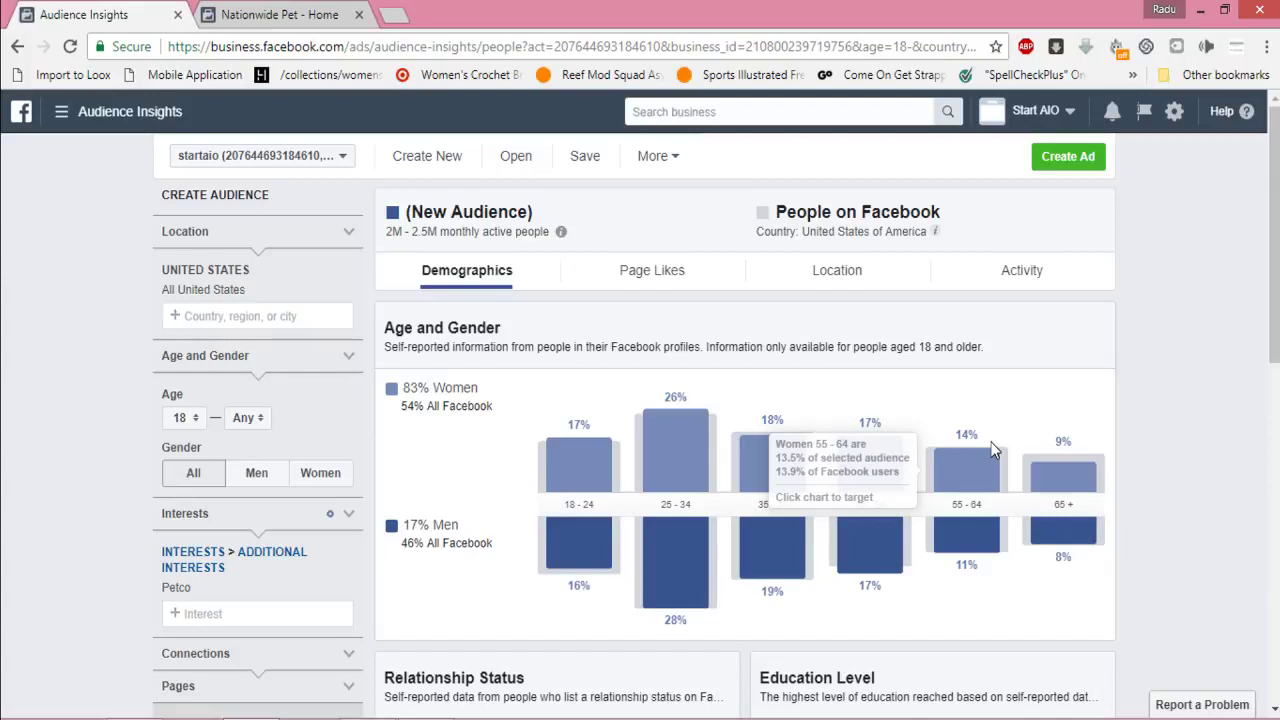
scroll(900, 445, "down", 1)
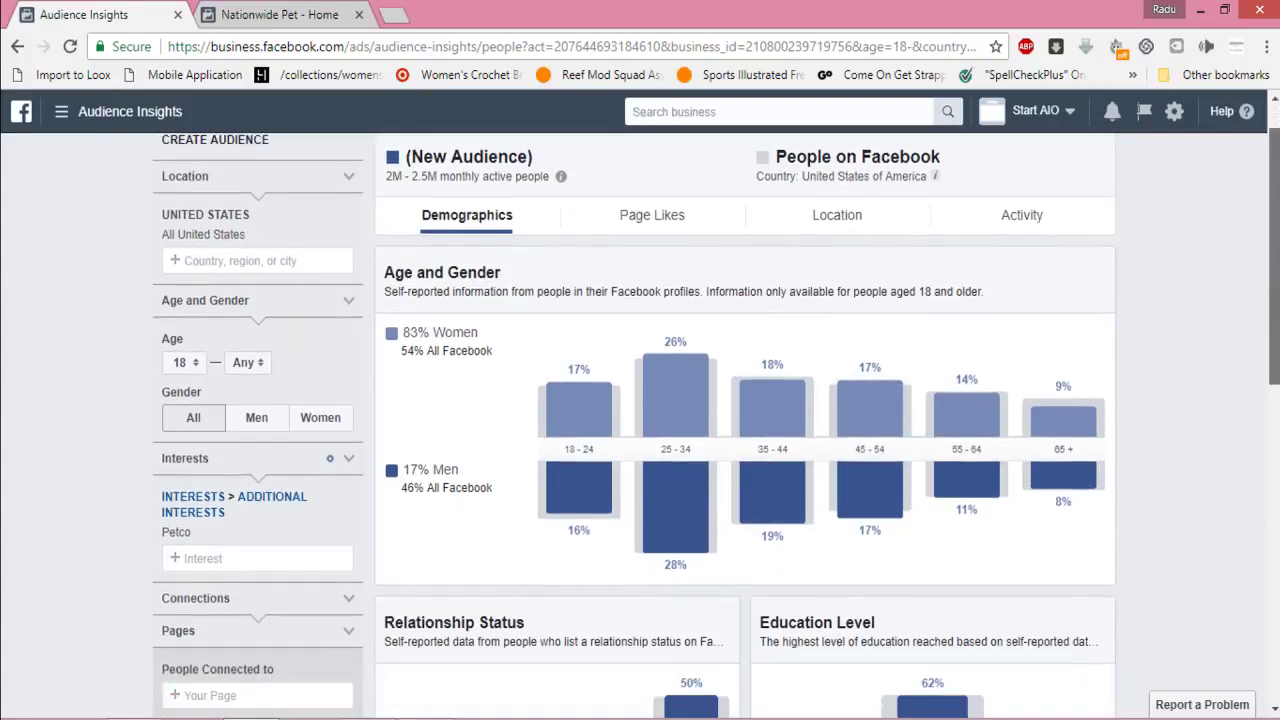
mouse_move(695, 399)
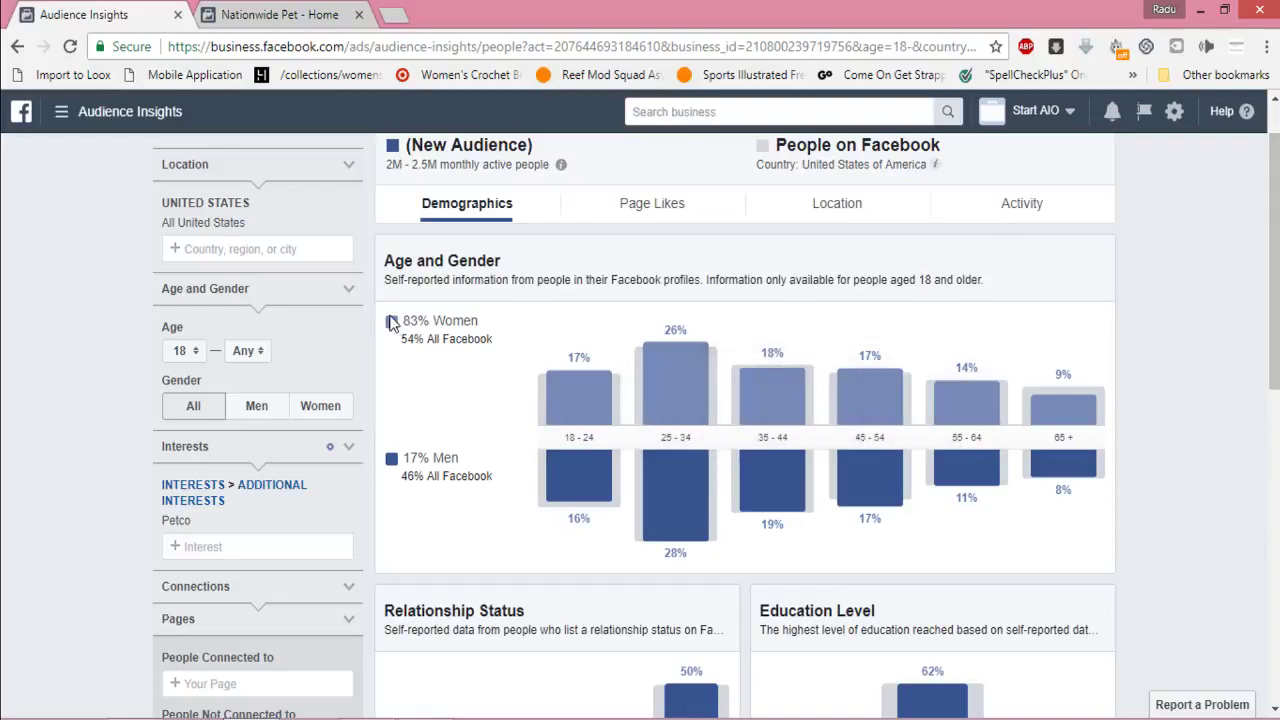
scroll(880, 400, "down", 5)
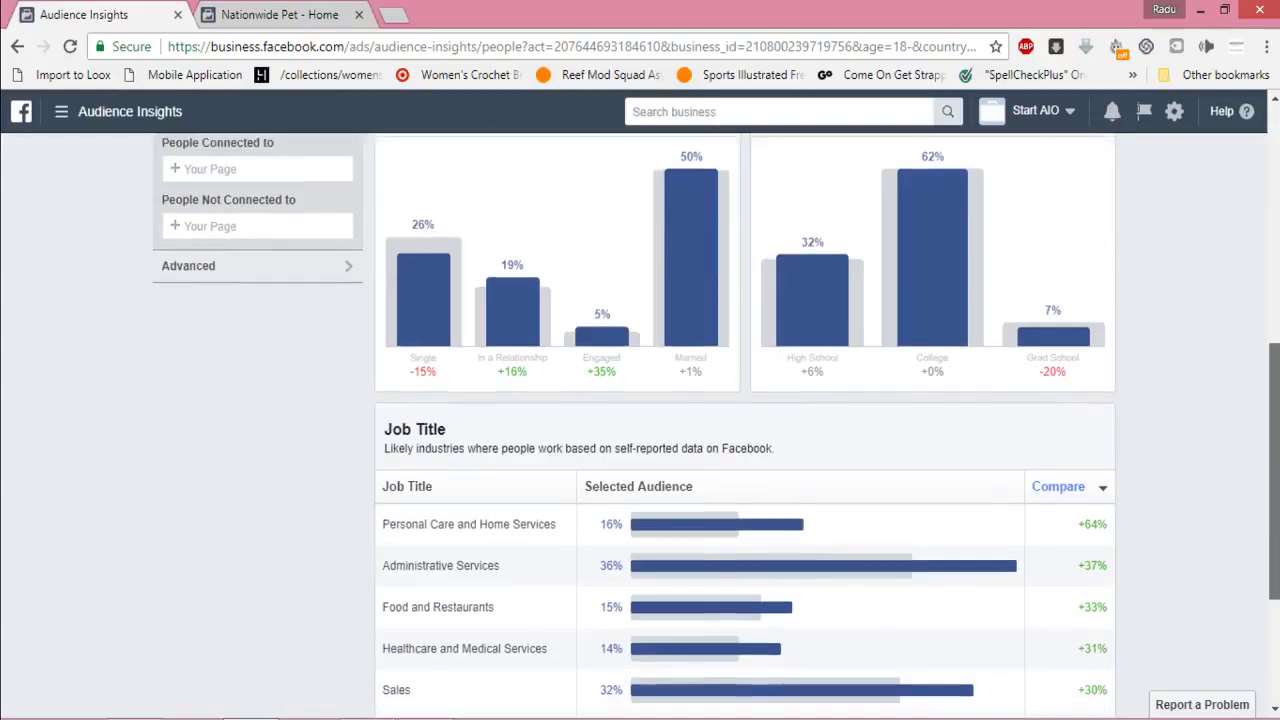
scroll(700, 262, "up", 5)
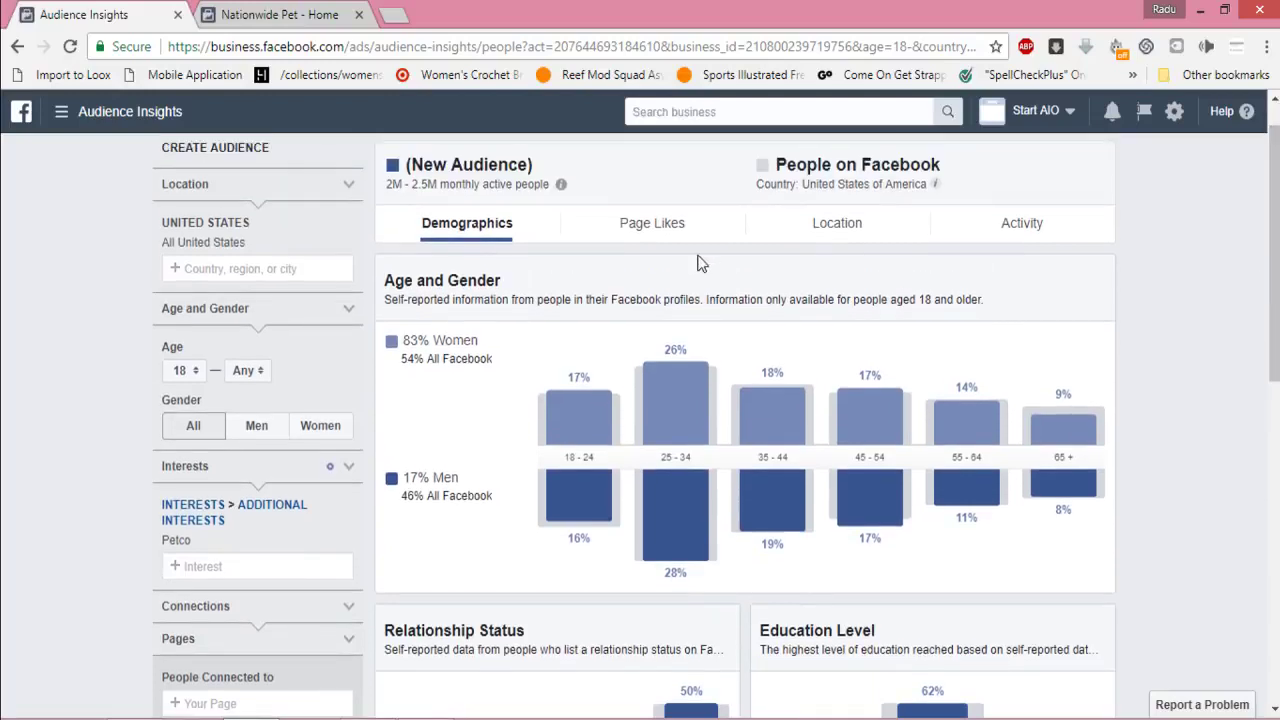
Step: Review the Petco audience's top categories and relevant page likes, and return to its demographics
left_click(663, 238)
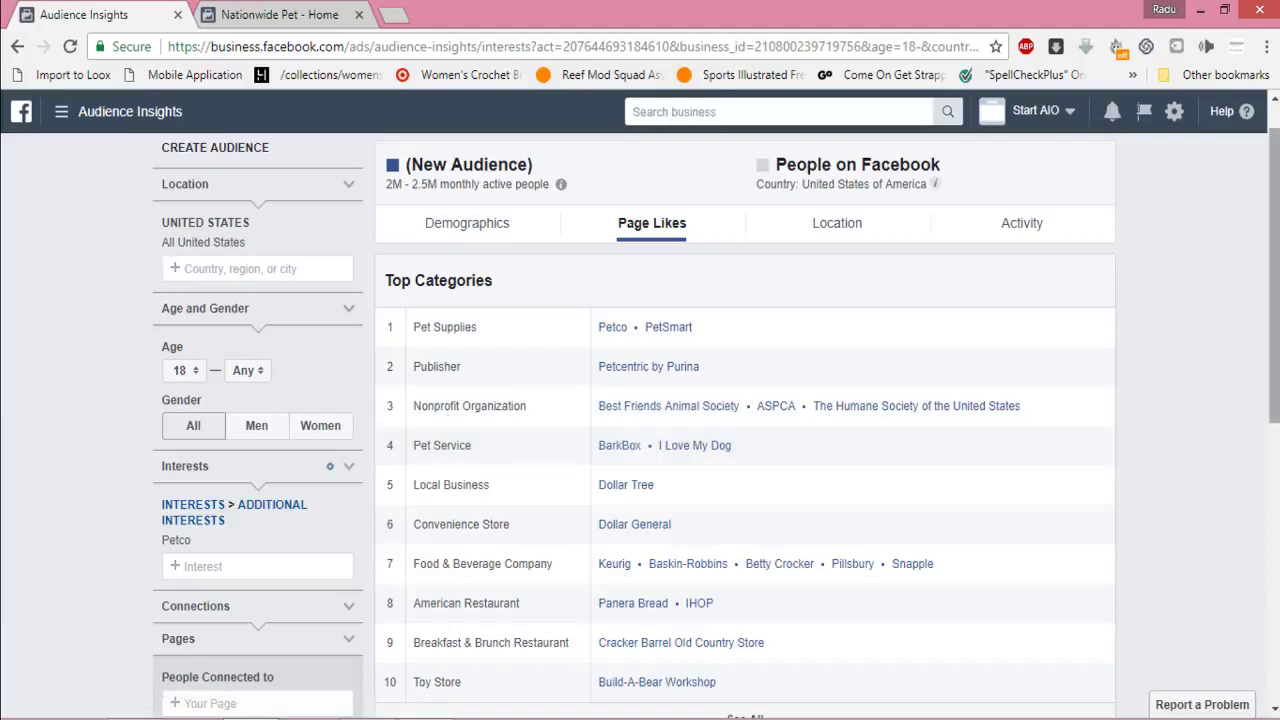
scroll(800, 434, "down", 2)
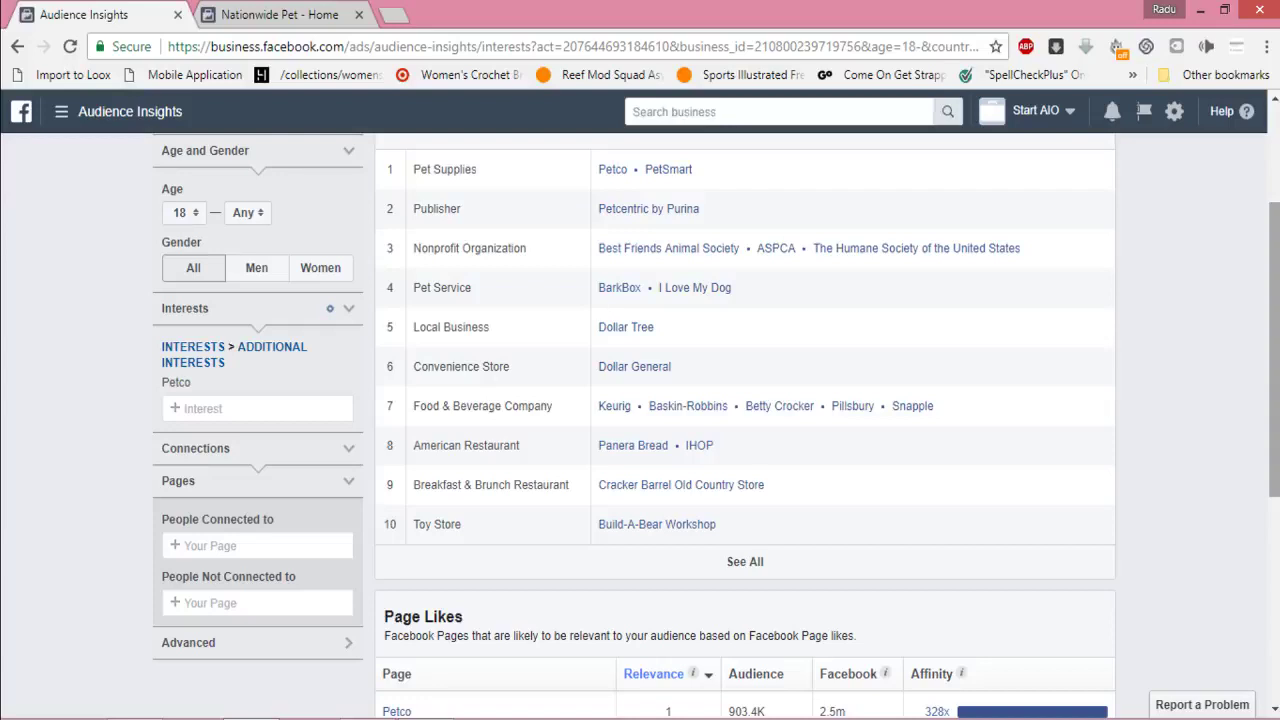
scroll(716, 430, "down", 4)
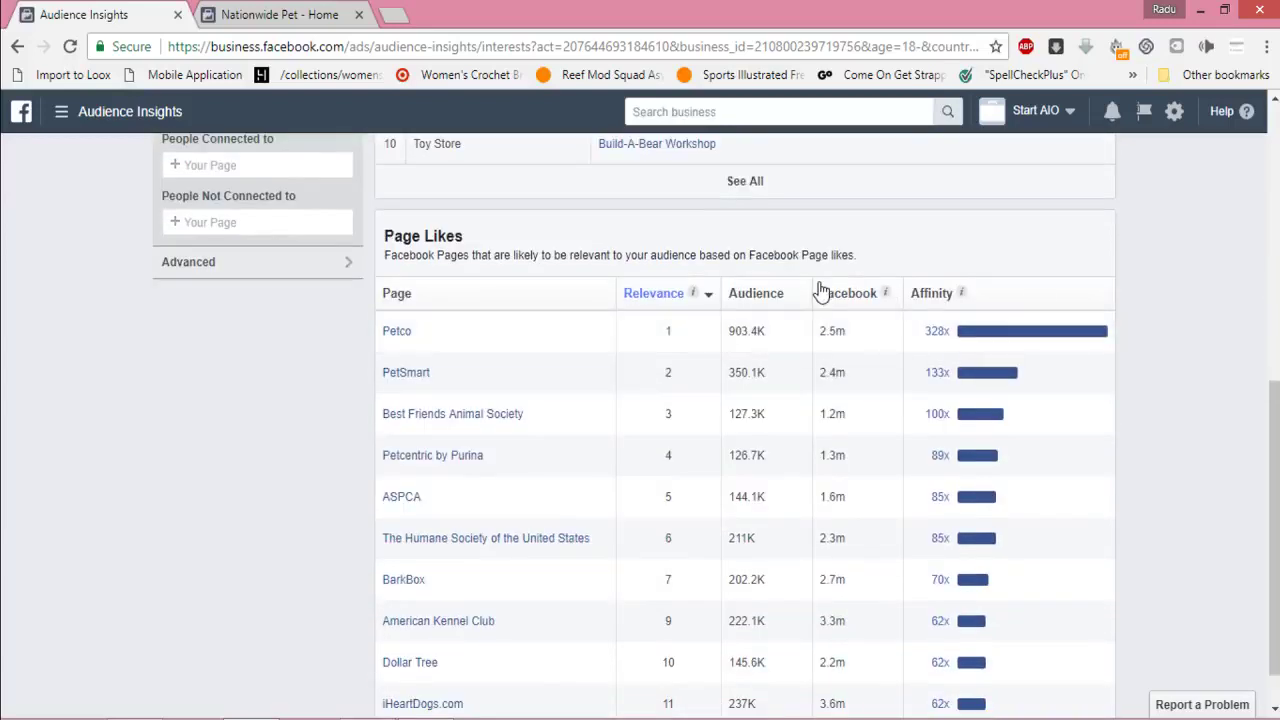
scroll(745, 426, "up", 5)
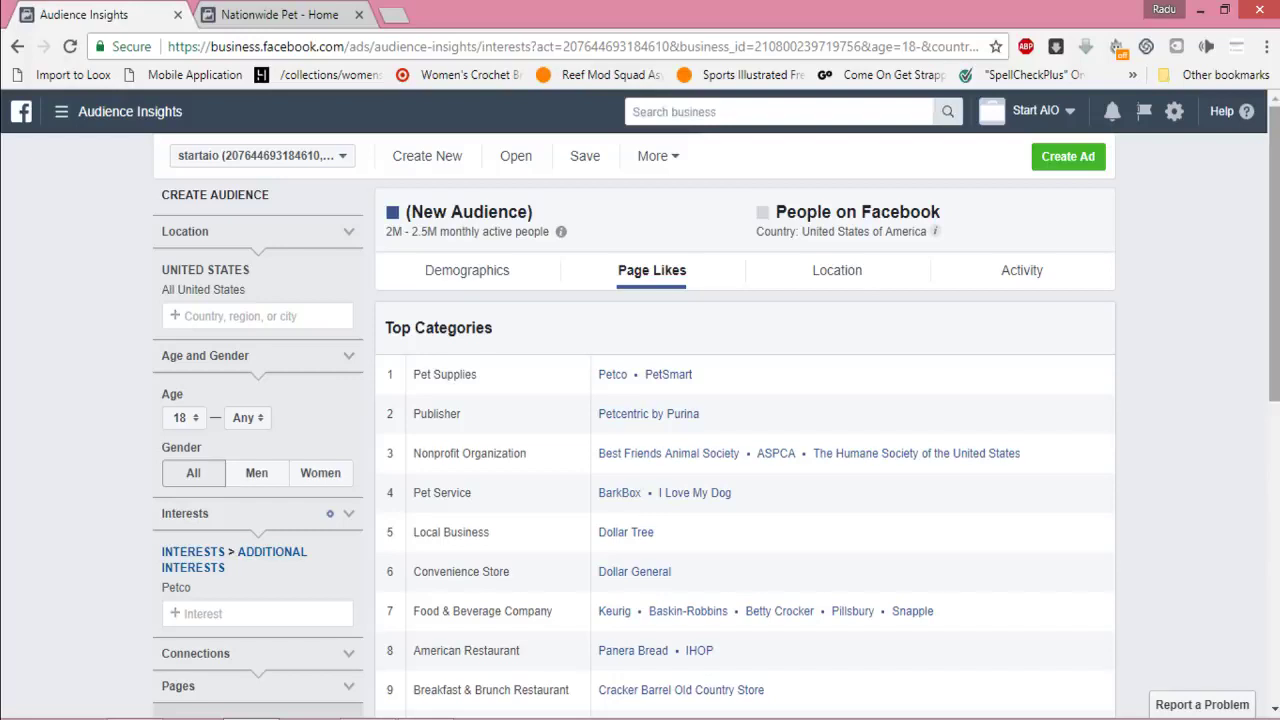
left_click(493, 285)
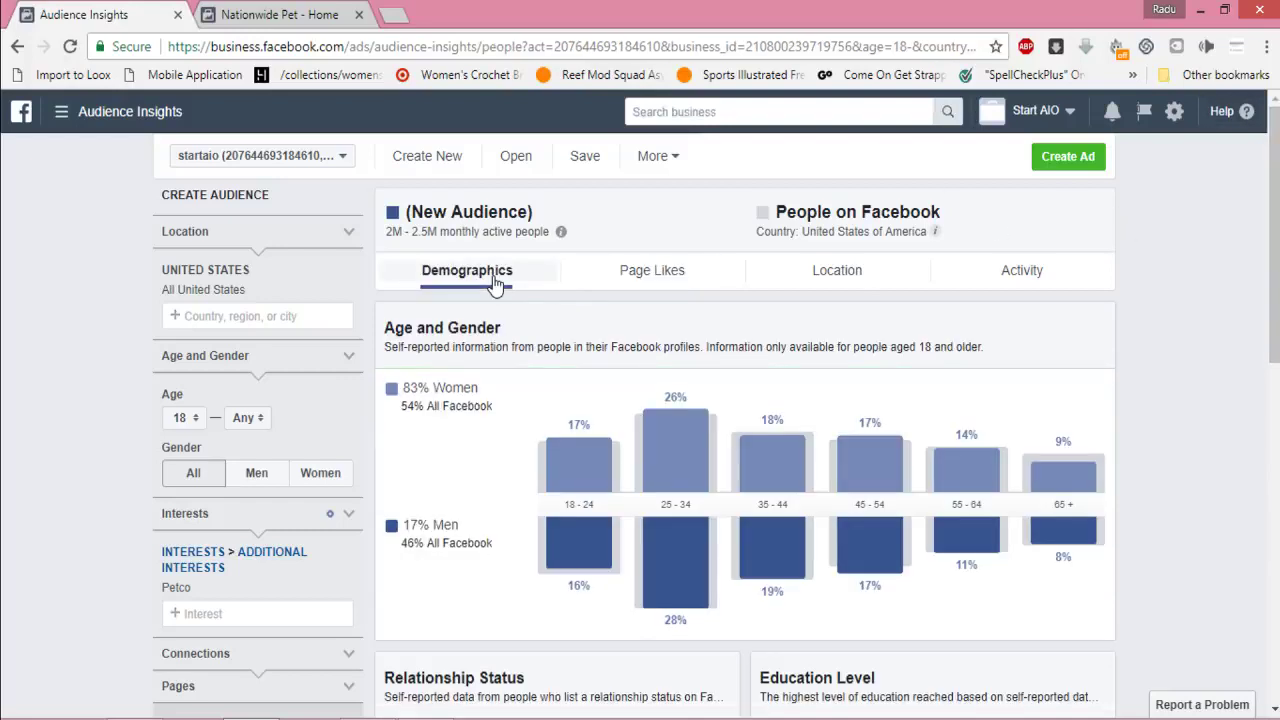